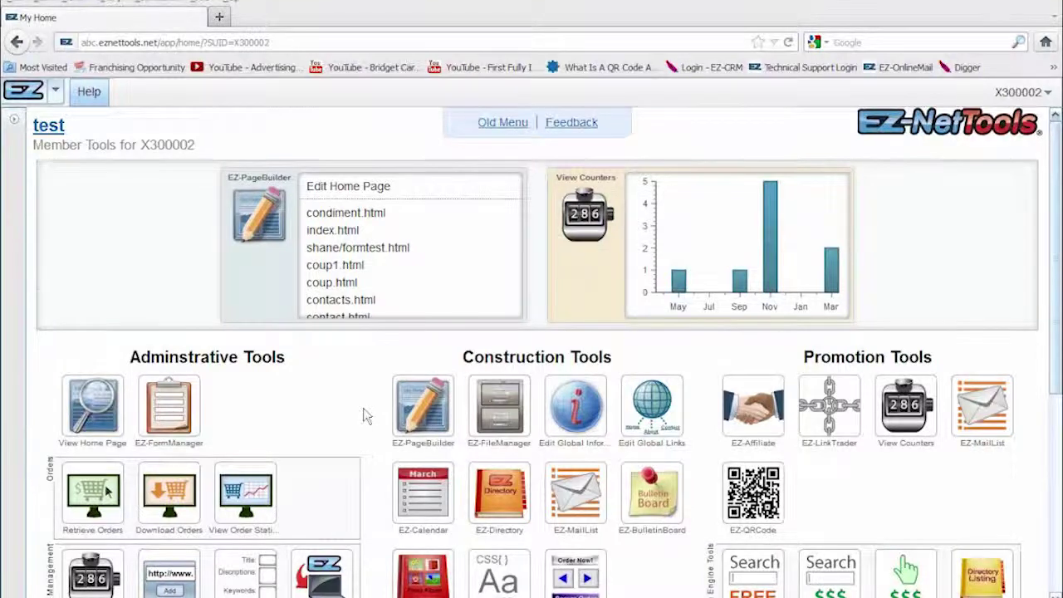
Look over the member tools home page and log out of the account.
scroll(365, 416, down, 1)
scroll(366, 415, up, 1)
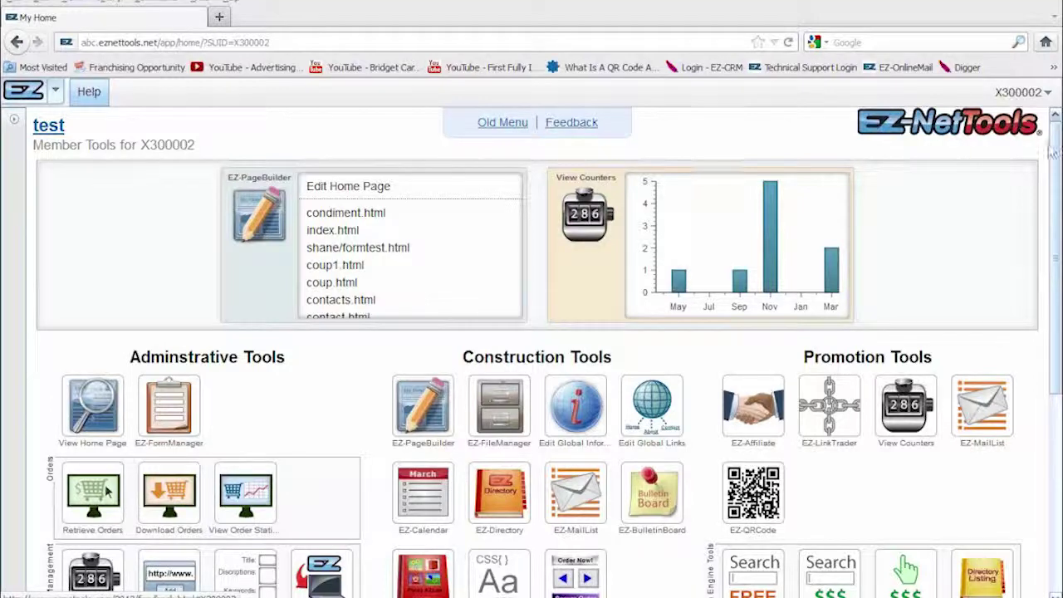
click(1020, 93)
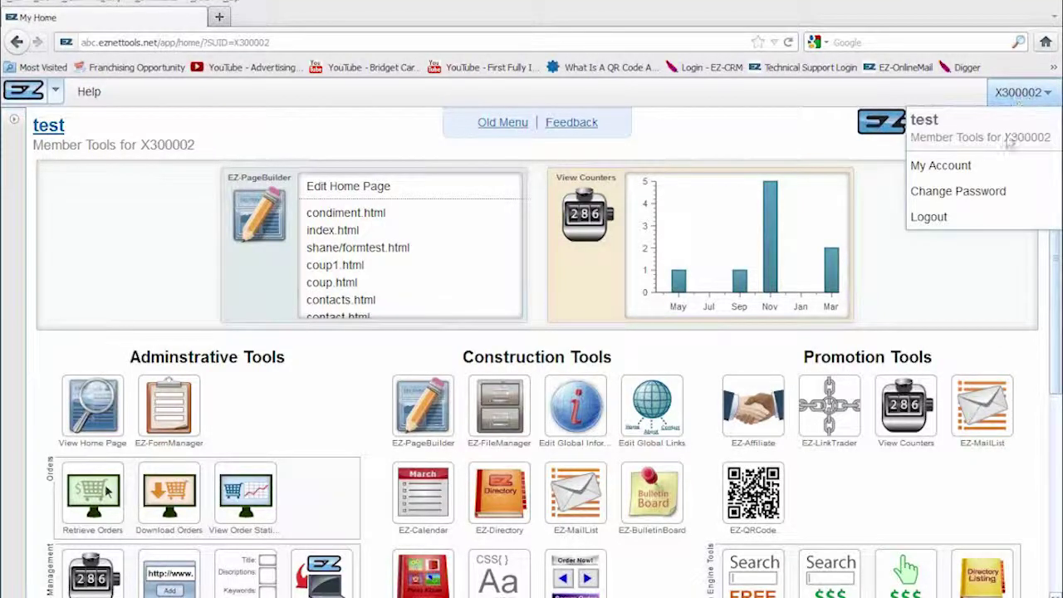
click(962, 219)
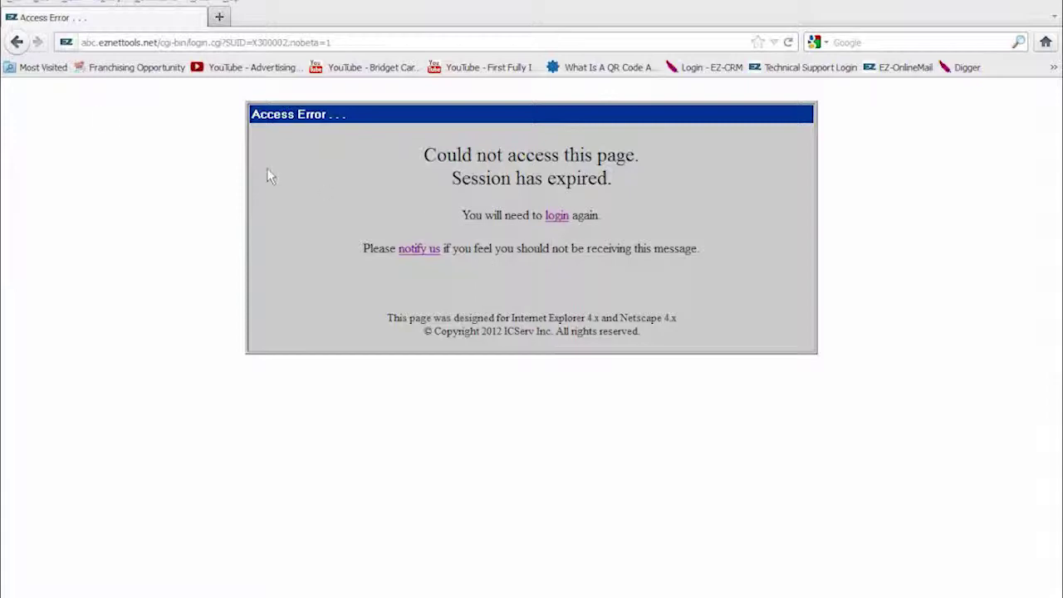
Return from the access error page to the member tools home page and reach the login page through the account options.
click(17, 42)
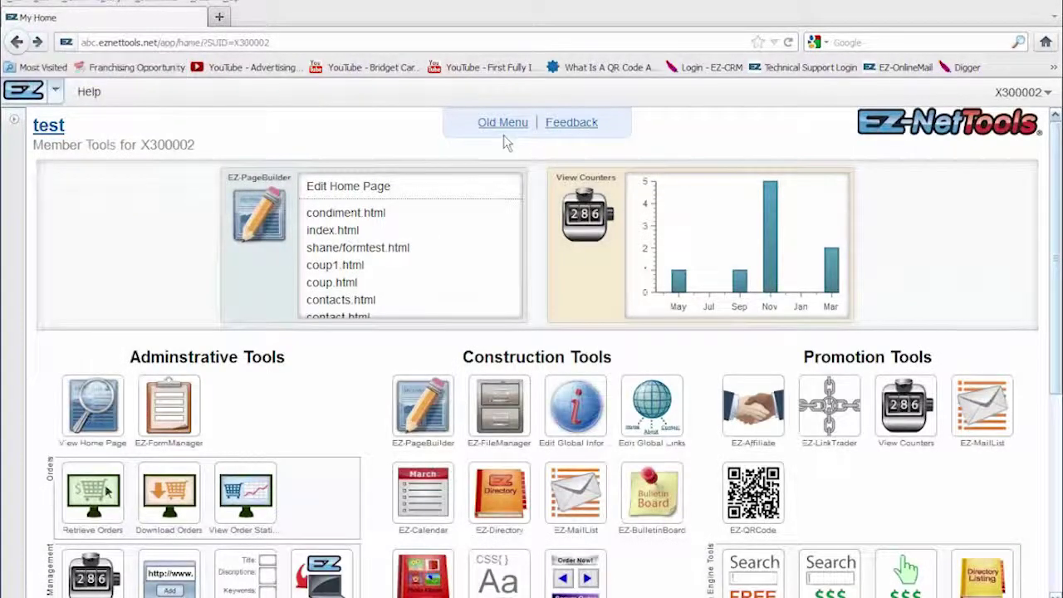
click(1021, 92)
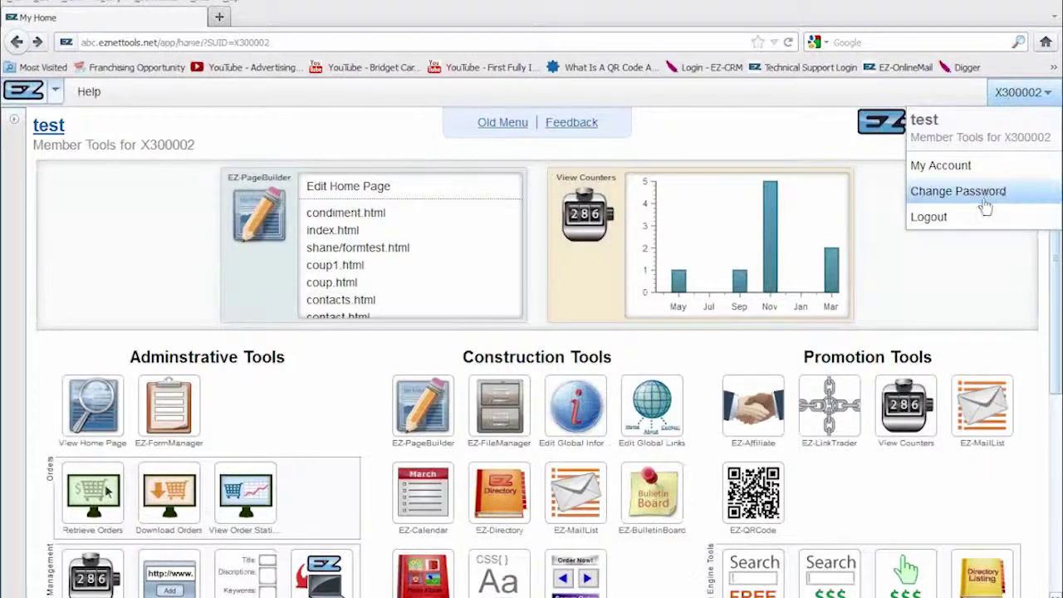
click(984, 200)
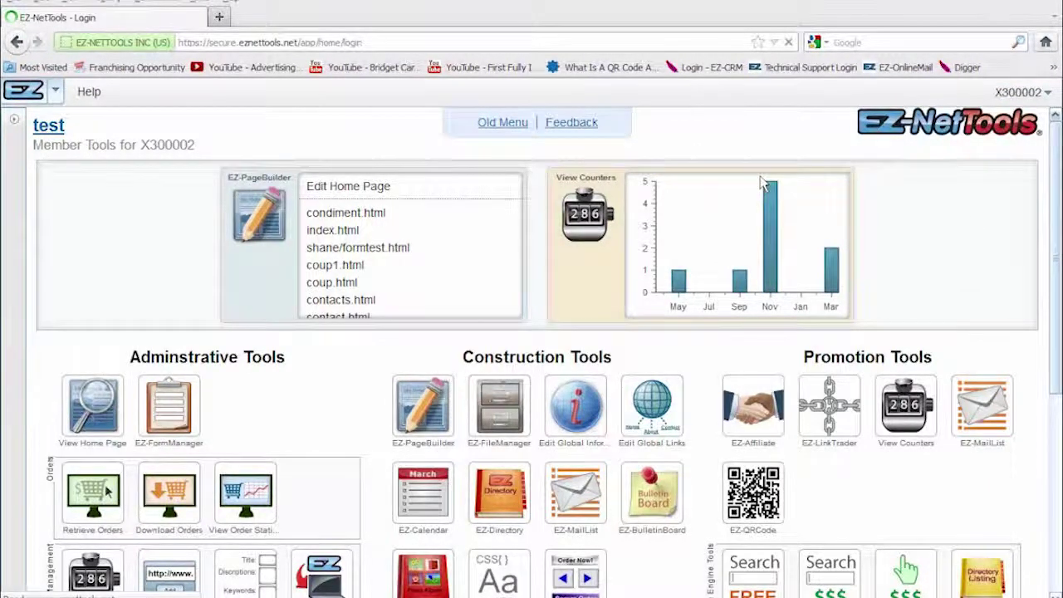
Clear the prefilled user ID and password from the EZ-NetTools login form.
key(BackSpace)
key(BackSpace)
key(BackSpace)
key(BackSpace)
key(BackSpace)
key(BackSpace)
key(BackSpace)
key(Tab)
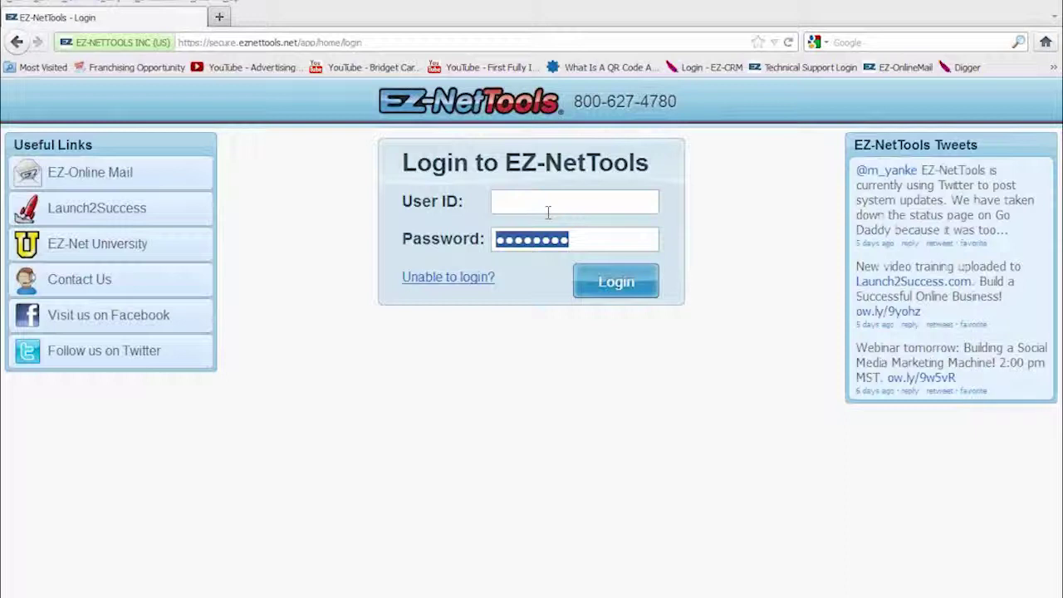
key(BackSpace)
Log in with the account's user ID and password, and dismiss the browser's offer to remember the password.
click(548, 212)
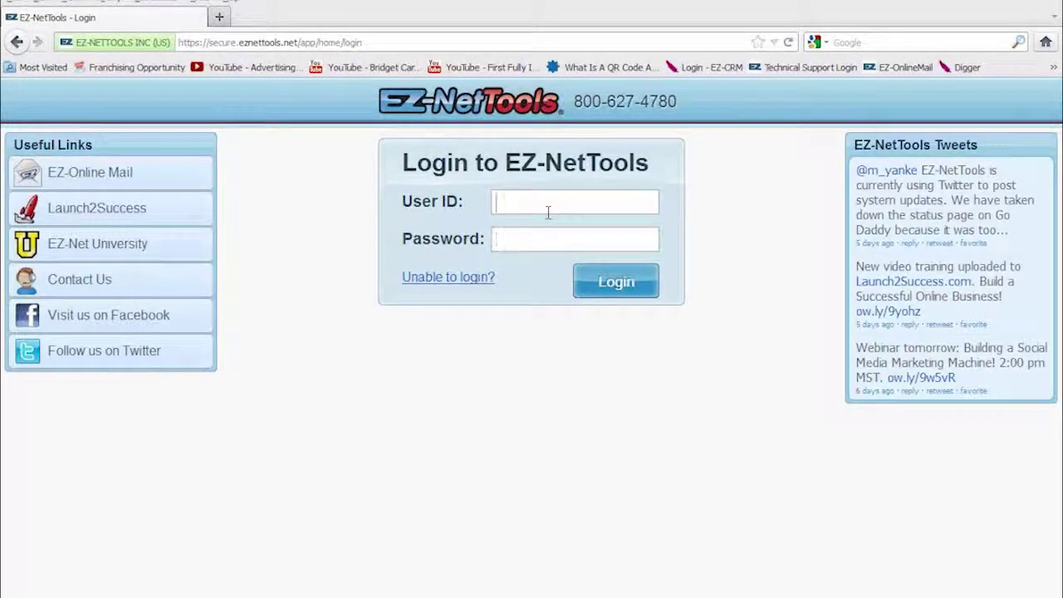
text(X300002)
key(Tab)
text(••••)
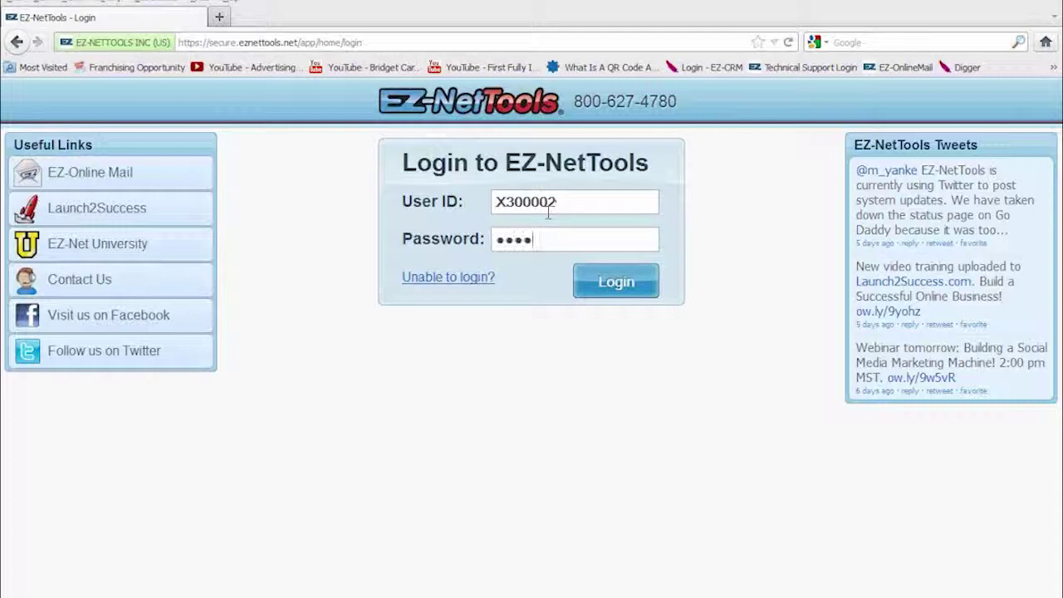
click(621, 284)
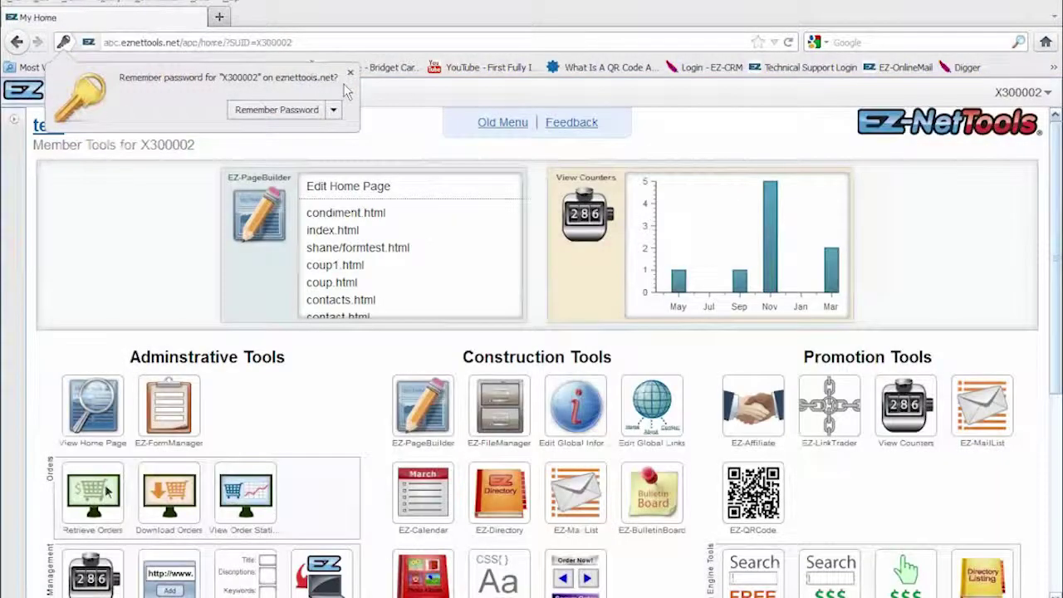
click(350, 73)
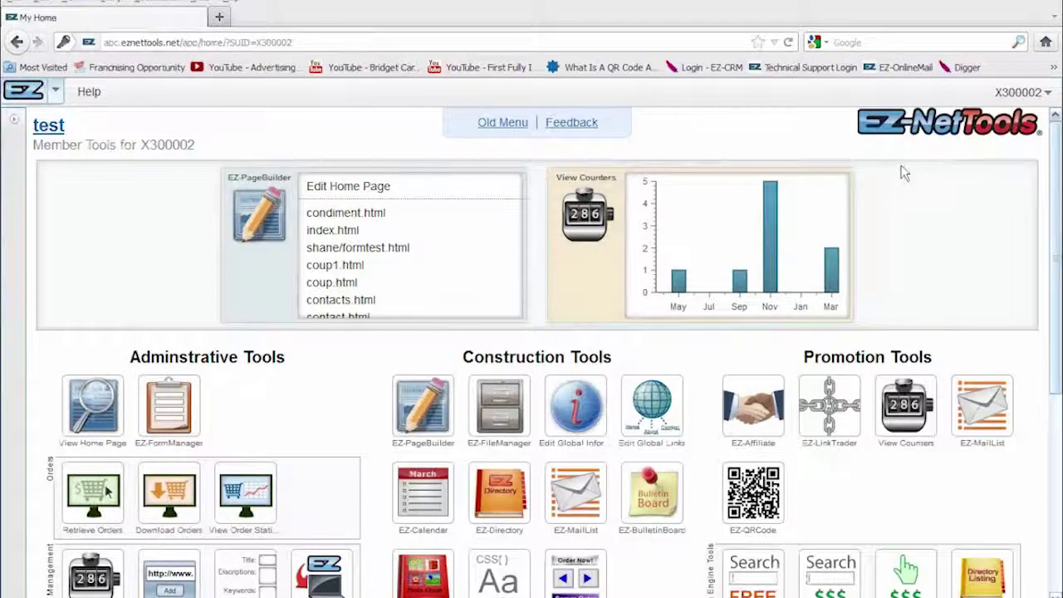
Show the account options, and switch repeatedly between the old menu and the new menu, ending on the new one.
click(1005, 97)
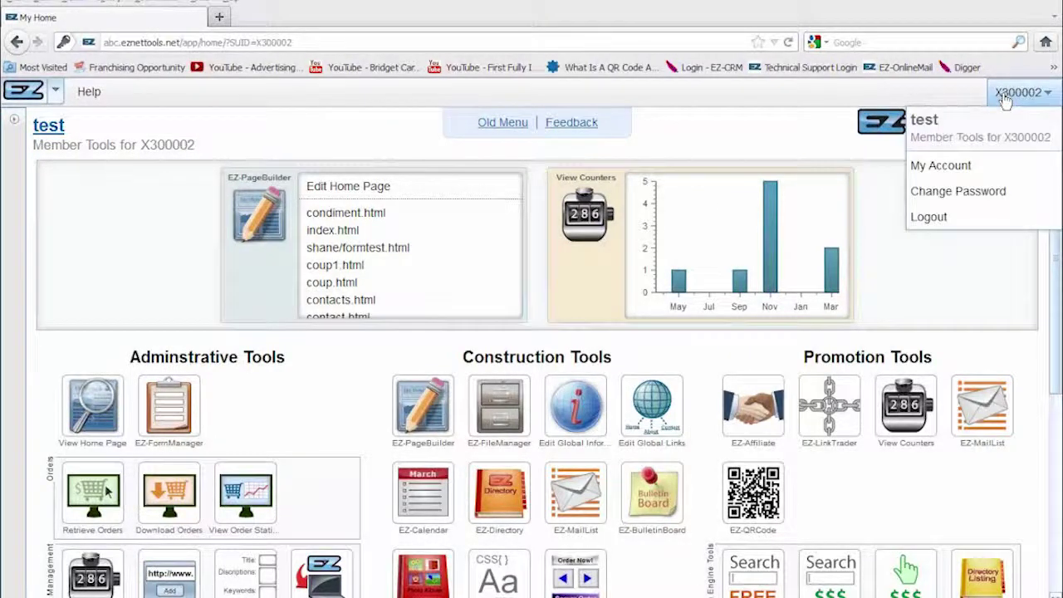
click(488, 124)
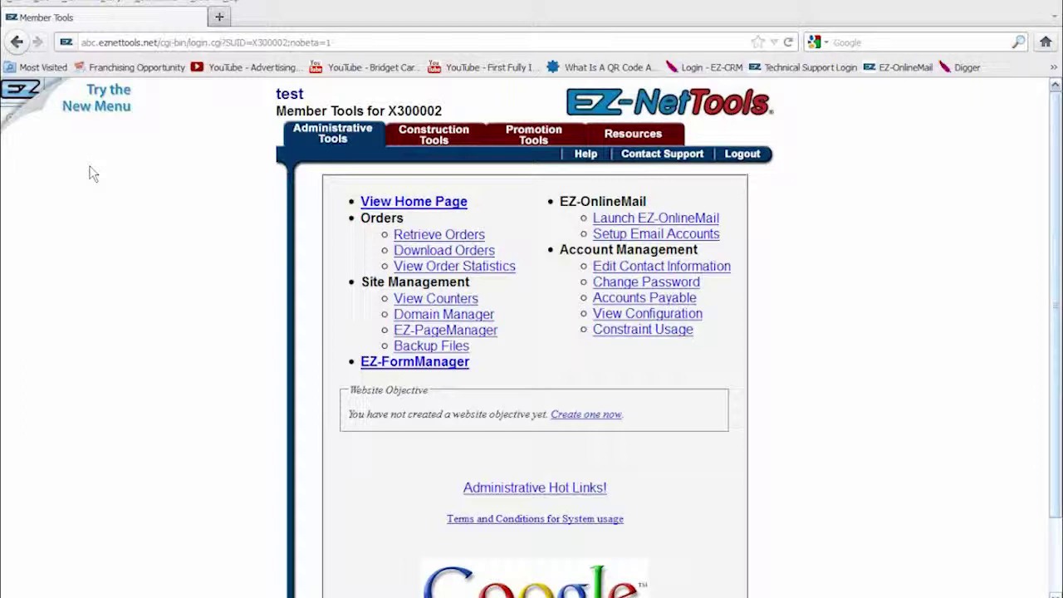
click(97, 107)
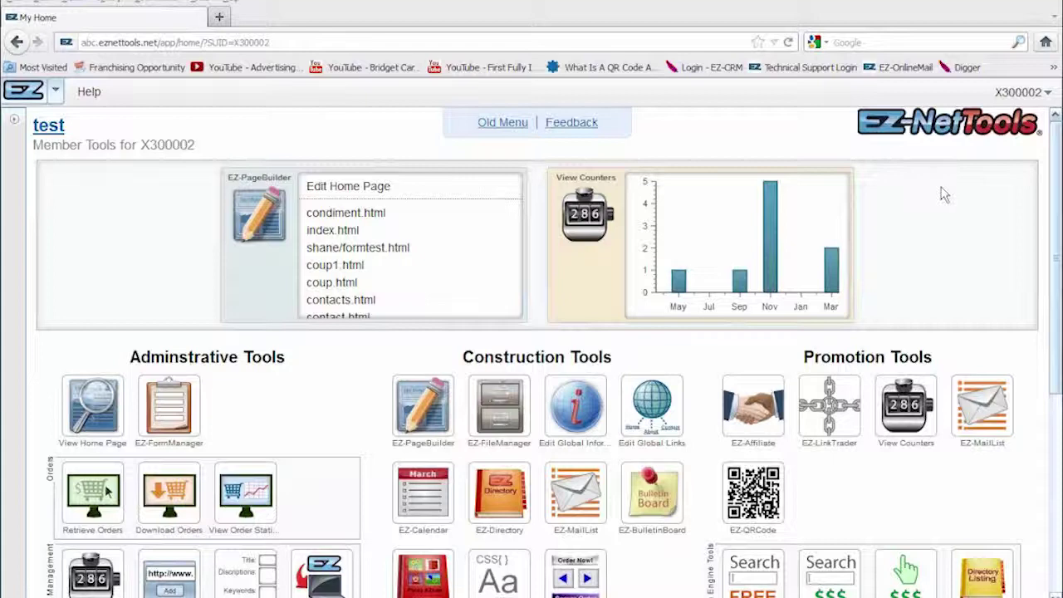
click(502, 123)
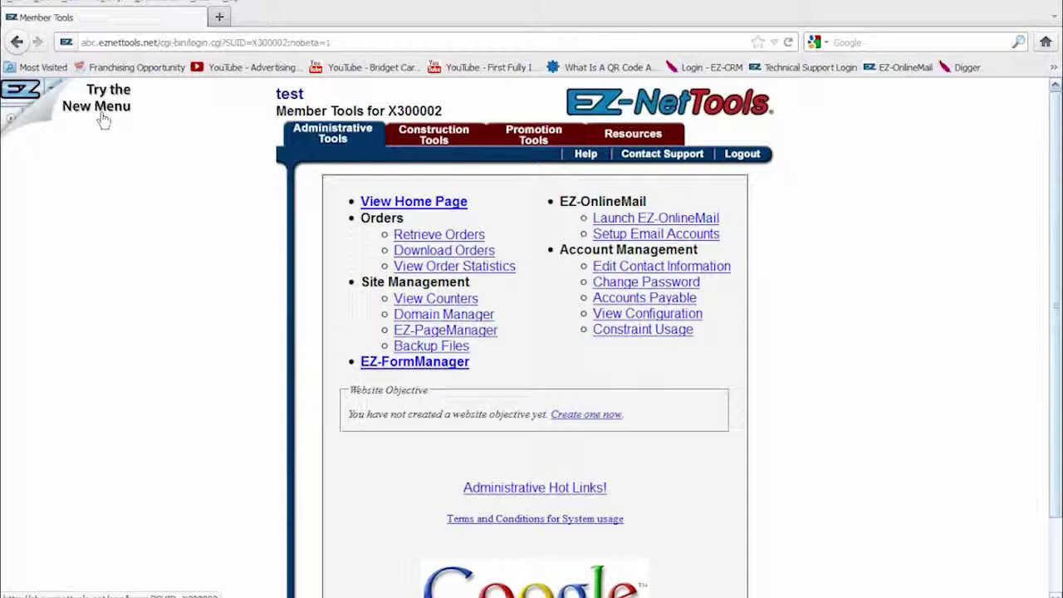
click(103, 121)
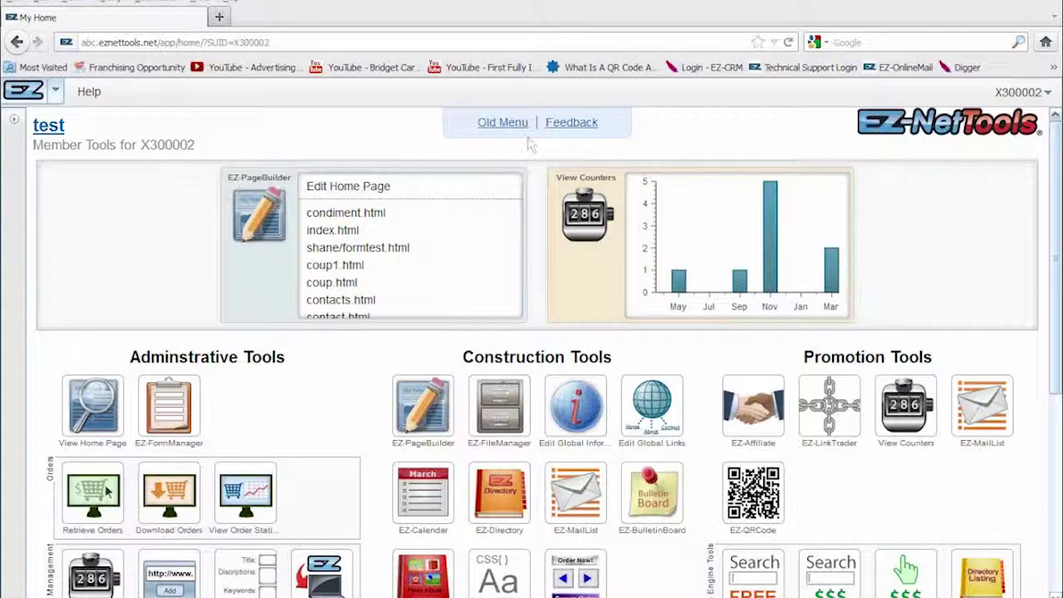
click(503, 123)
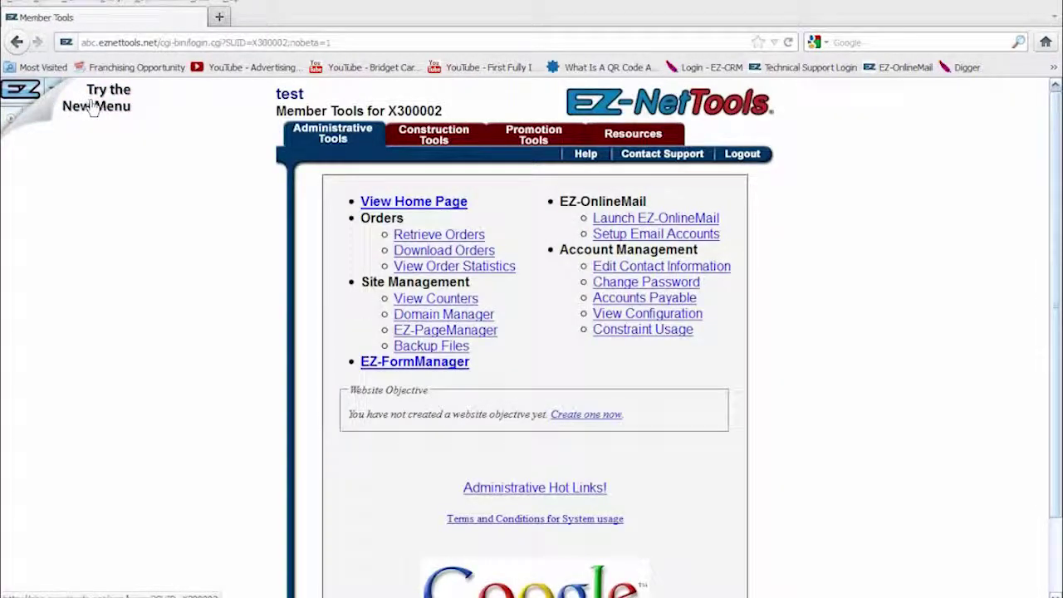
click(93, 111)
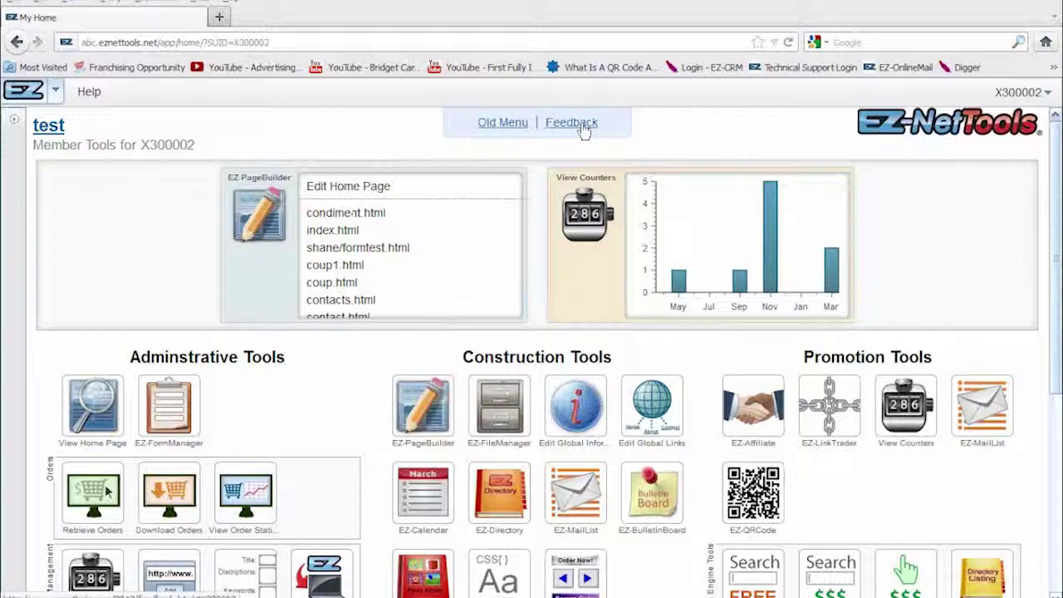
View the feedback form for the new beta menu and close it without filling it in.
click(584, 127)
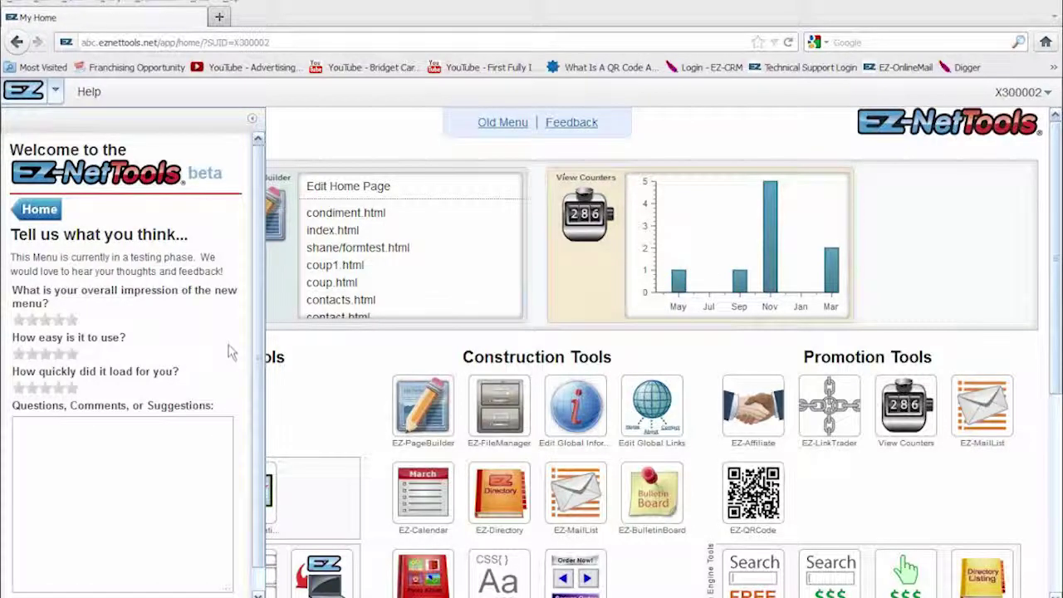
click(251, 121)
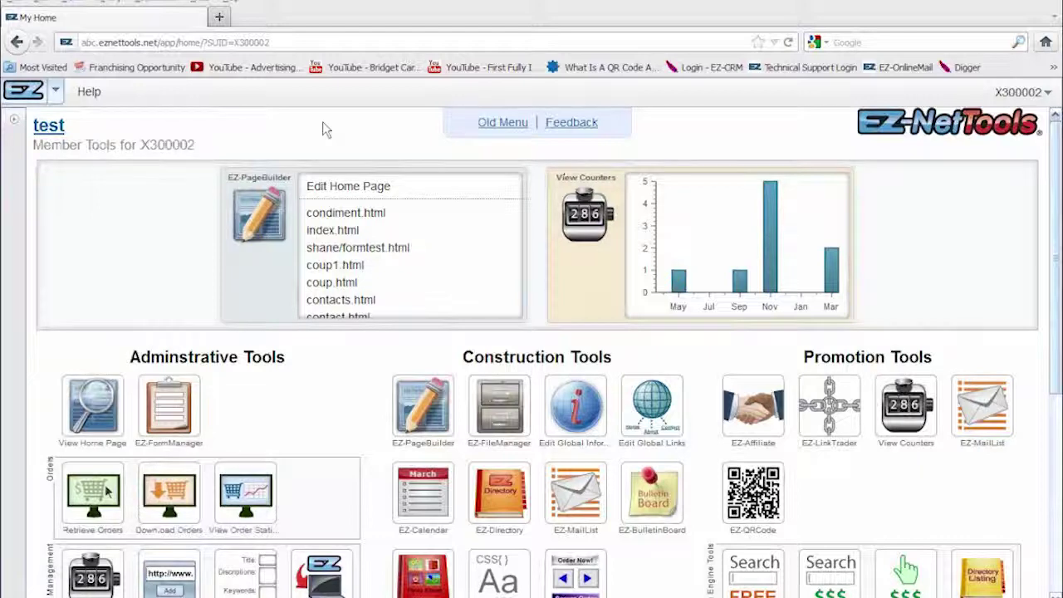